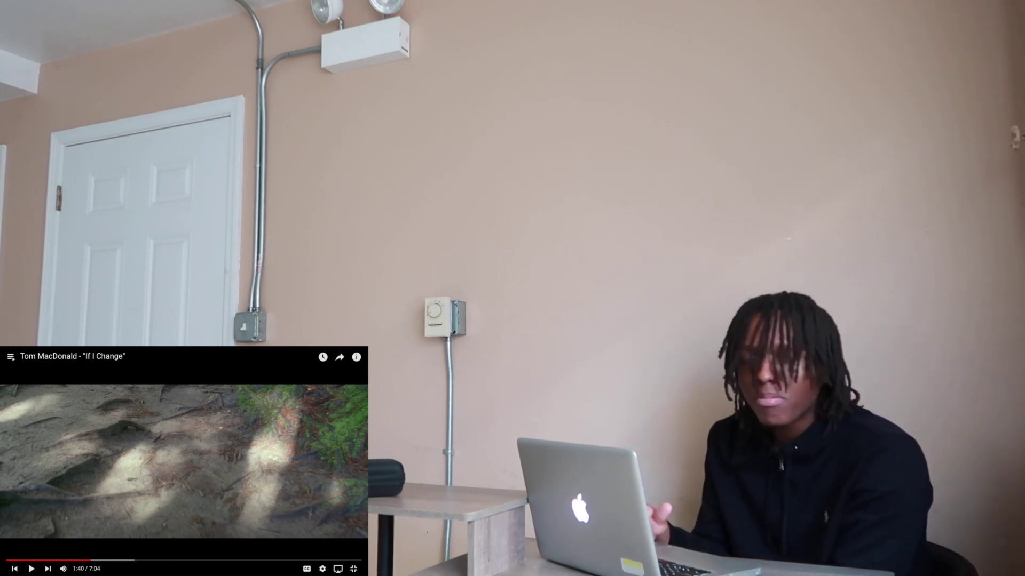
key("Left")
key("Left")
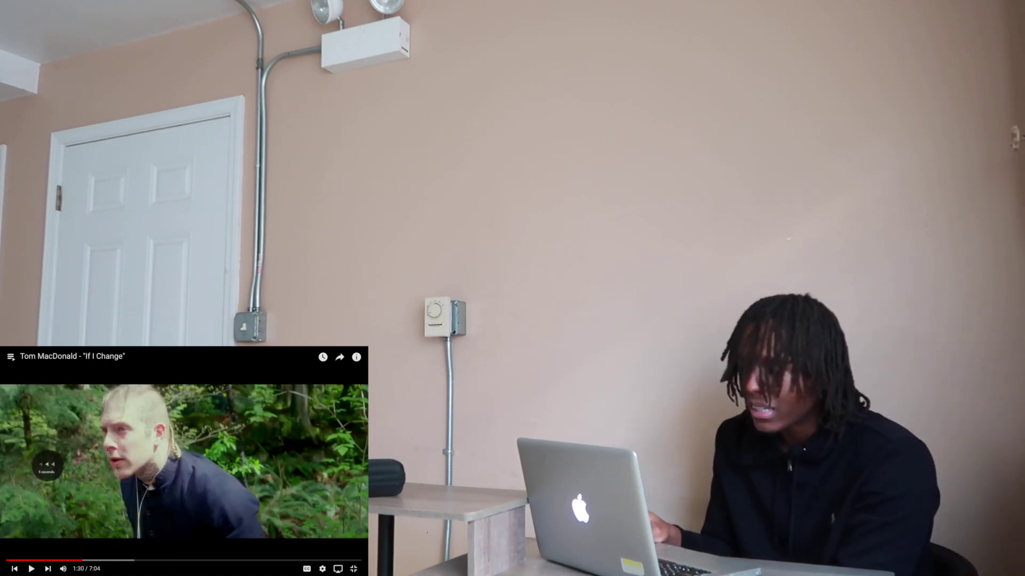
key("space")
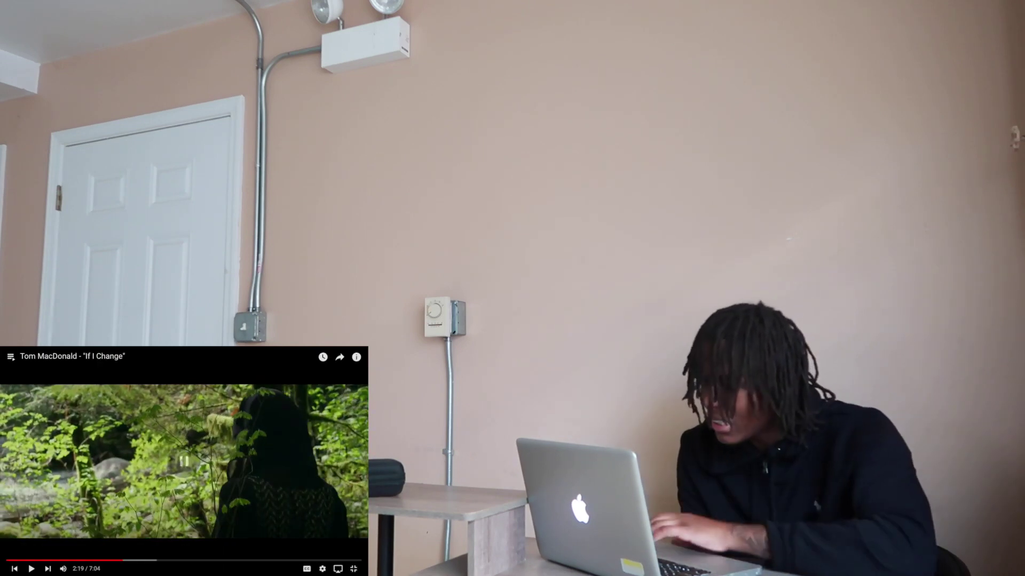
key("Left")
key("space")
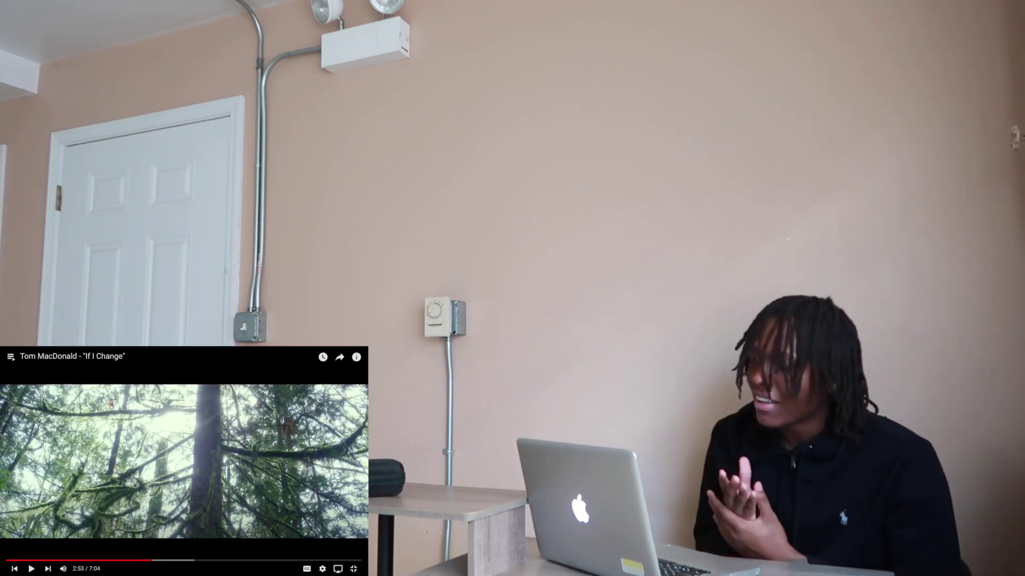
key("Left")
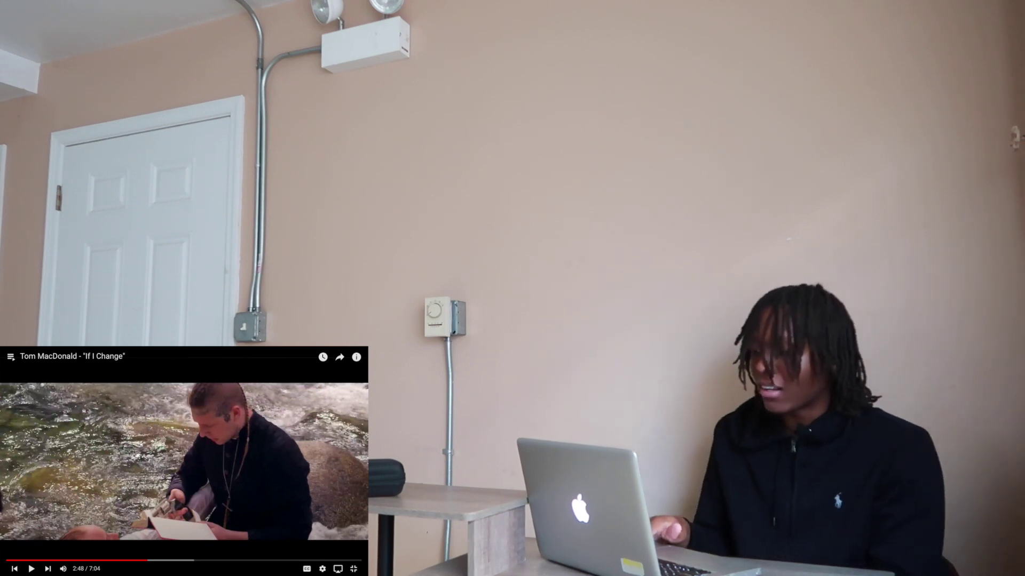
key("space")
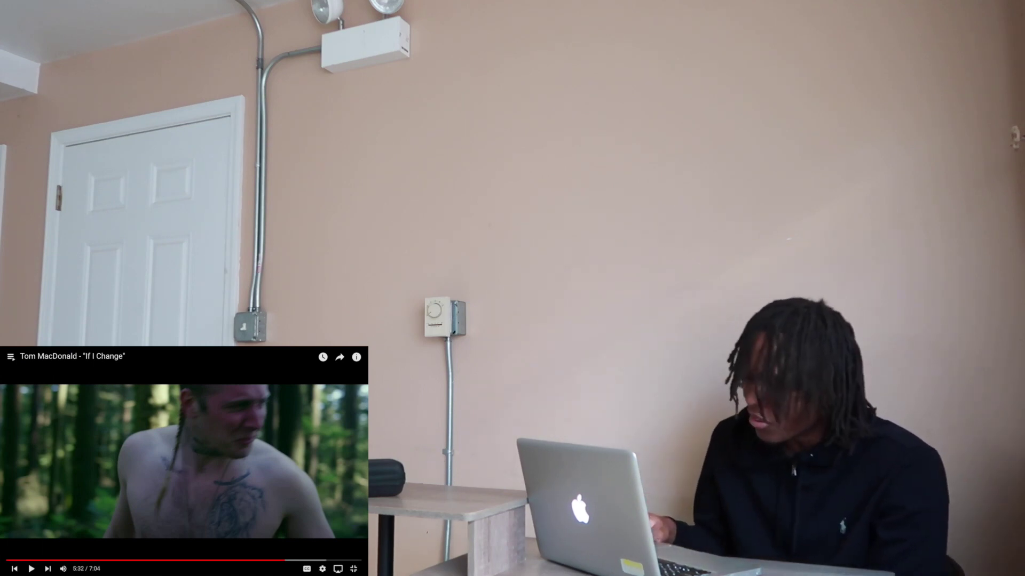
key("Left")
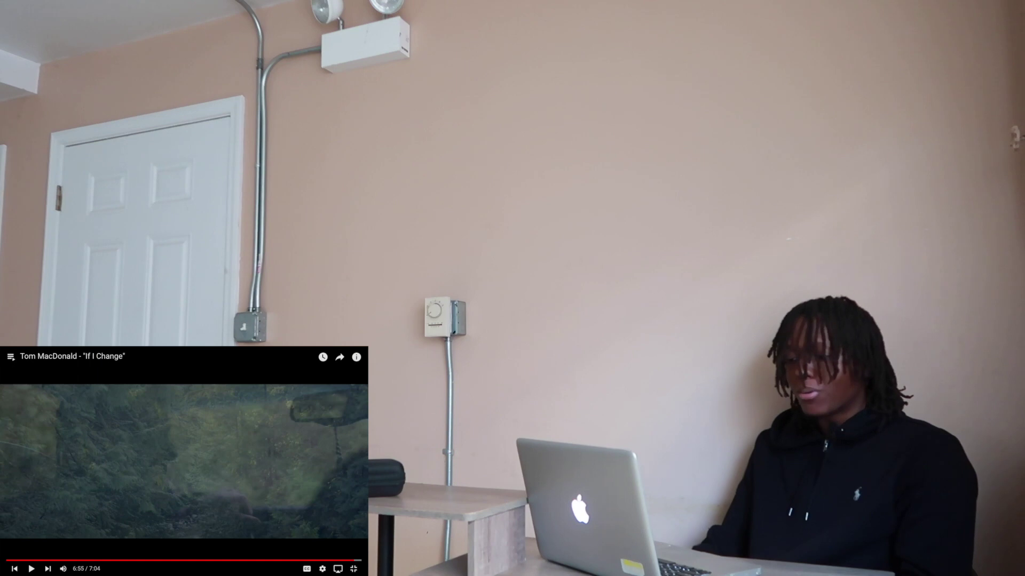
key("Left")
key("space")
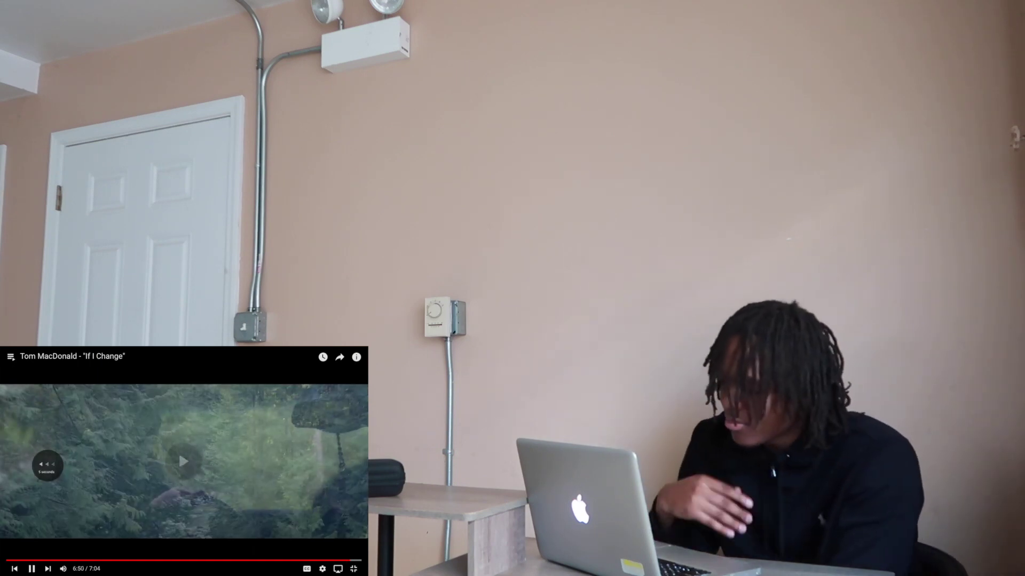